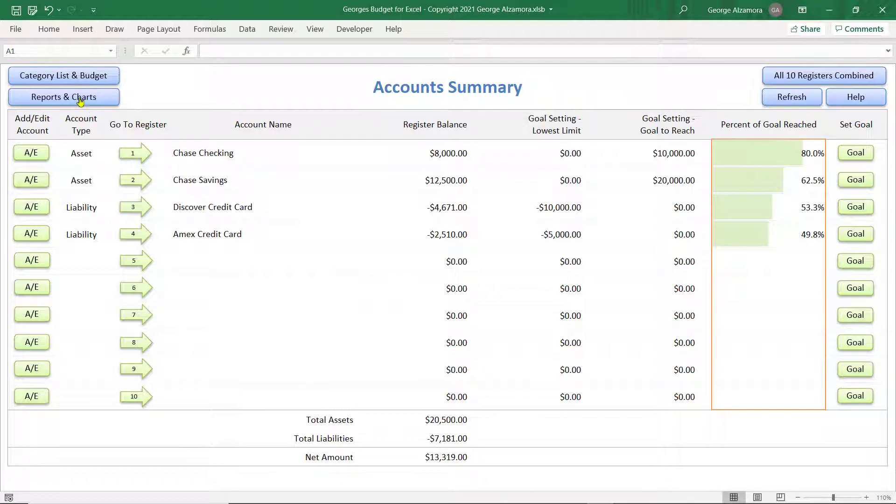
- Open the Monthly Actual vs Budget Report for Dec 2020 from the Accounts Summary
click(59, 97)
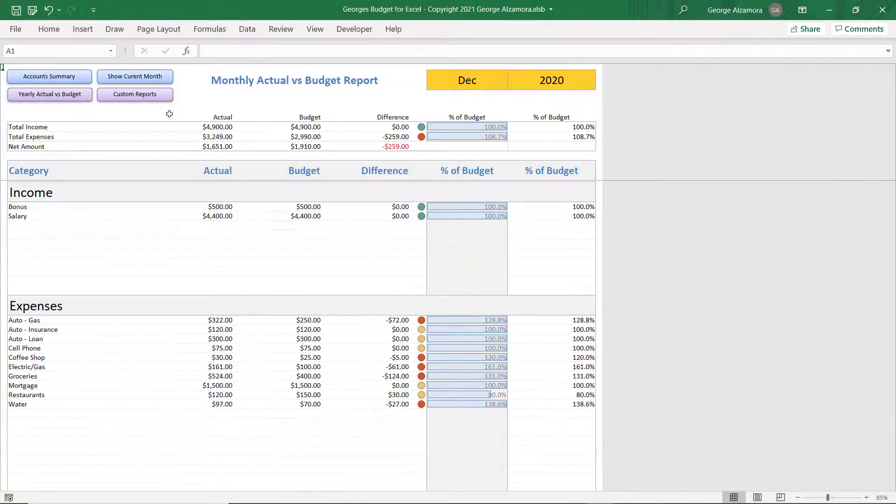
- In the custom pivot report, group Auto - Gas, Auto - Insurance and Auto - Loan into Group1
click(133, 96)
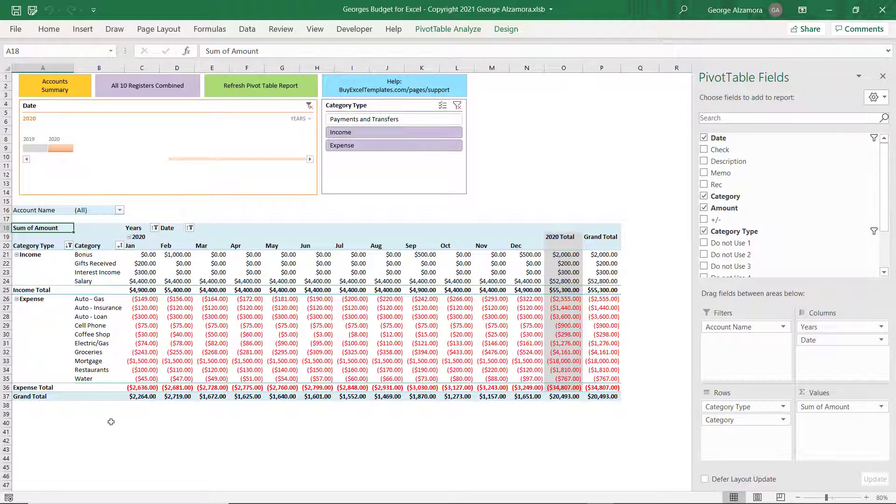
click(91, 300)
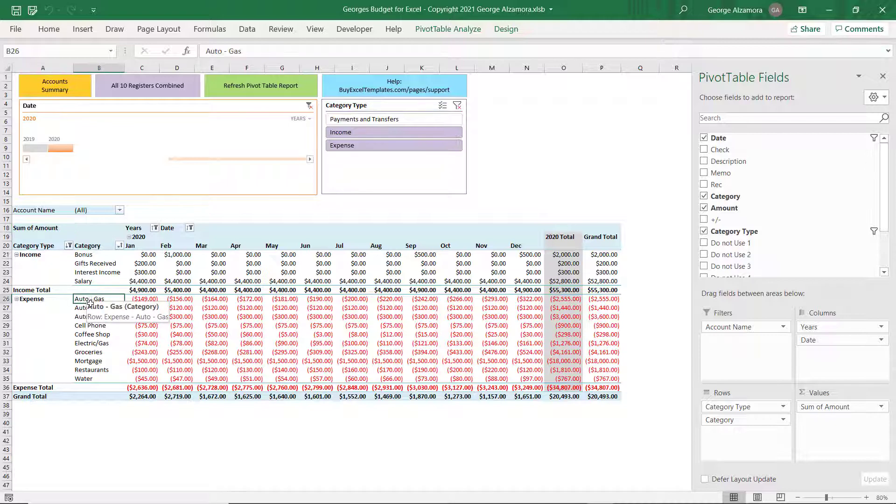
drag(91, 303, 88, 315)
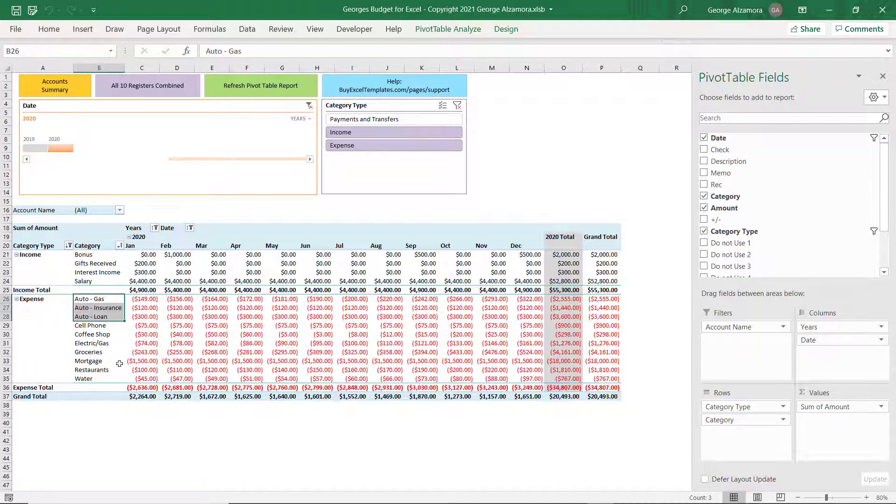
right_click(111, 309)
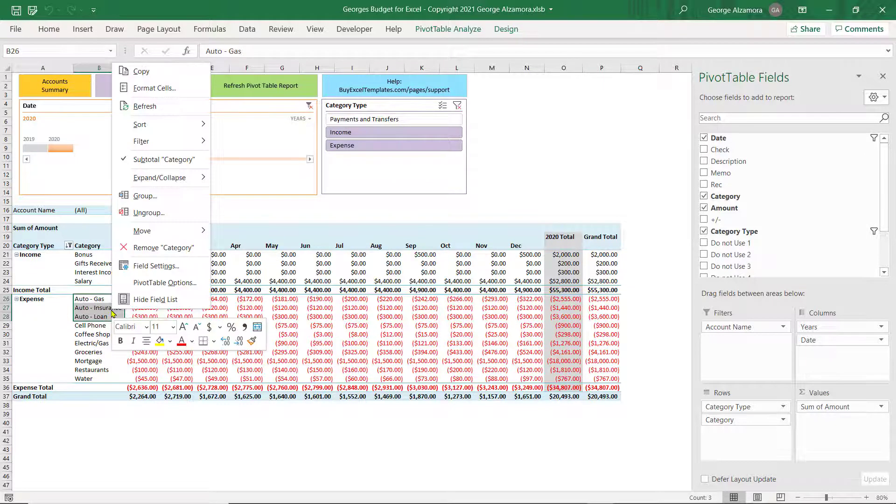
click(145, 196)
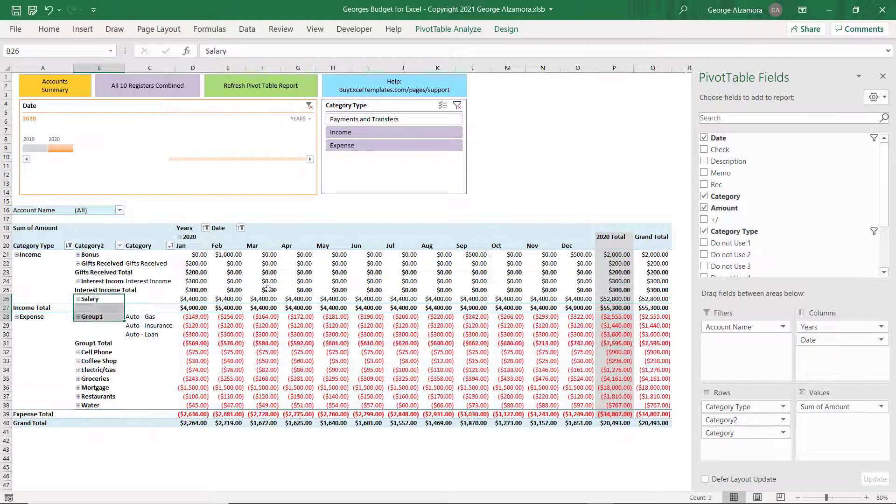
click(107, 318)
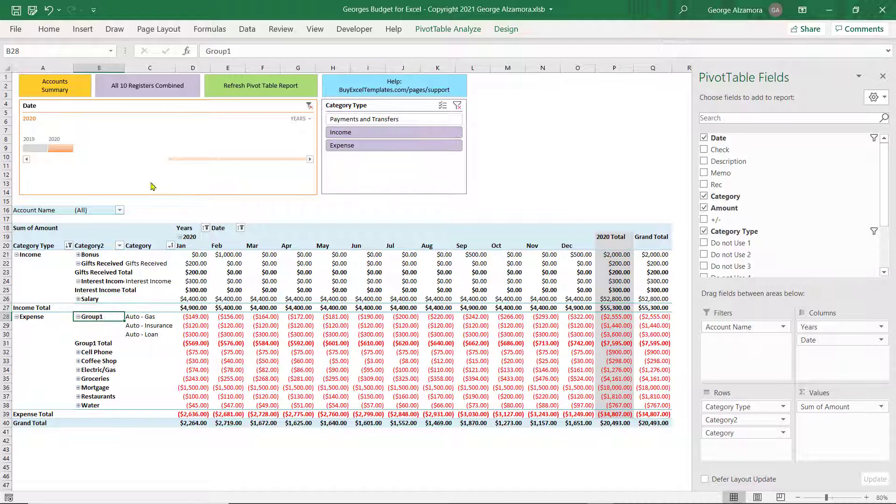
double_click(218, 51)
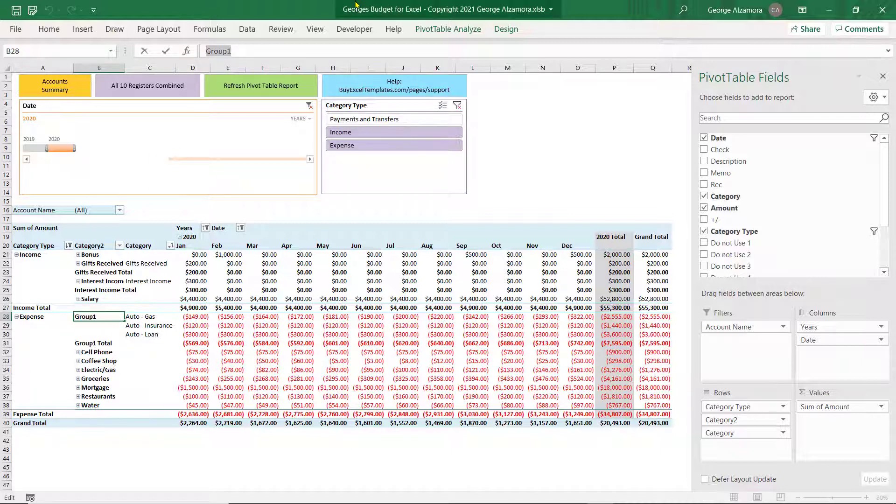
- Name the Auto group Car, then group Coffee Shop, Groceries and Restaurants into Group2
text(Car)
key(Return)
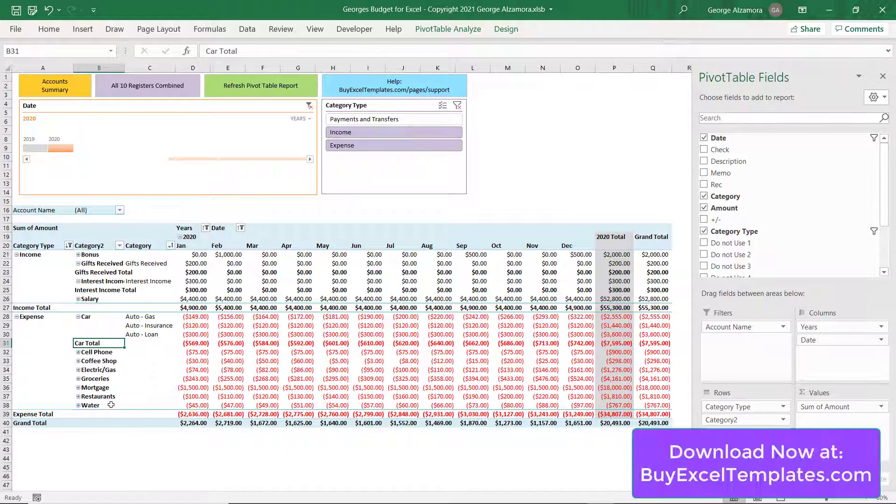
click(103, 361)
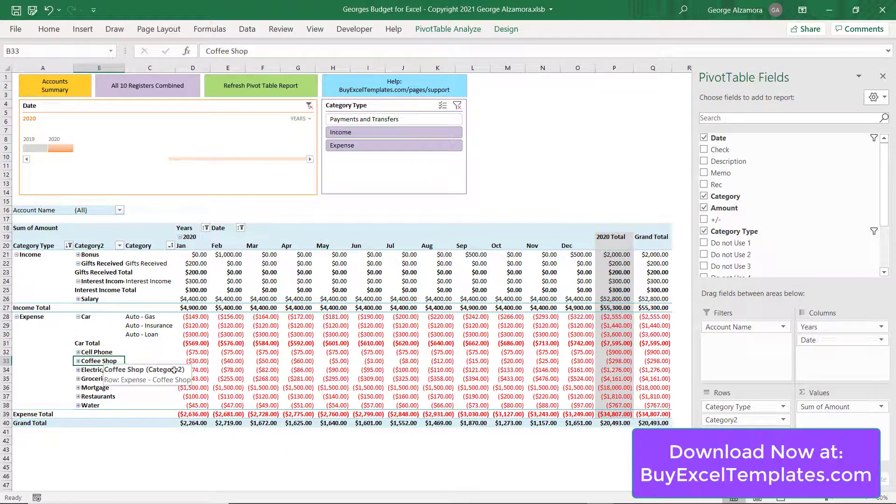
ctrl+click(100, 379)
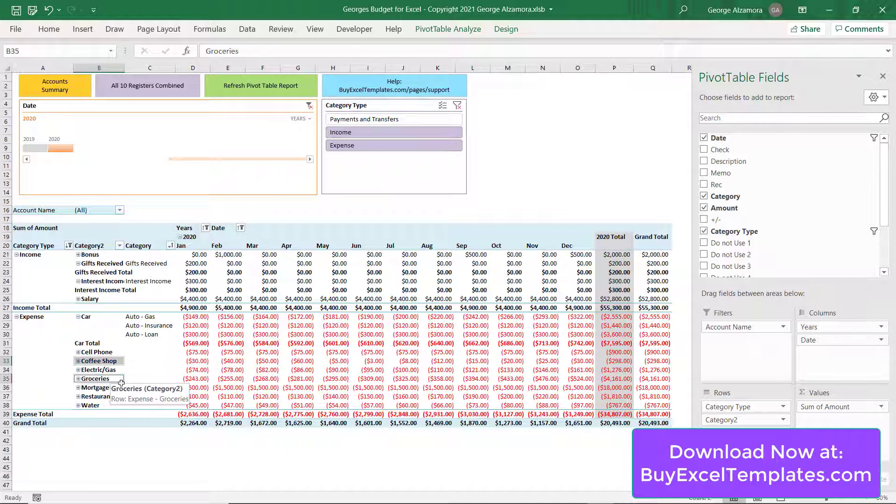
ctrl+click(101, 397)
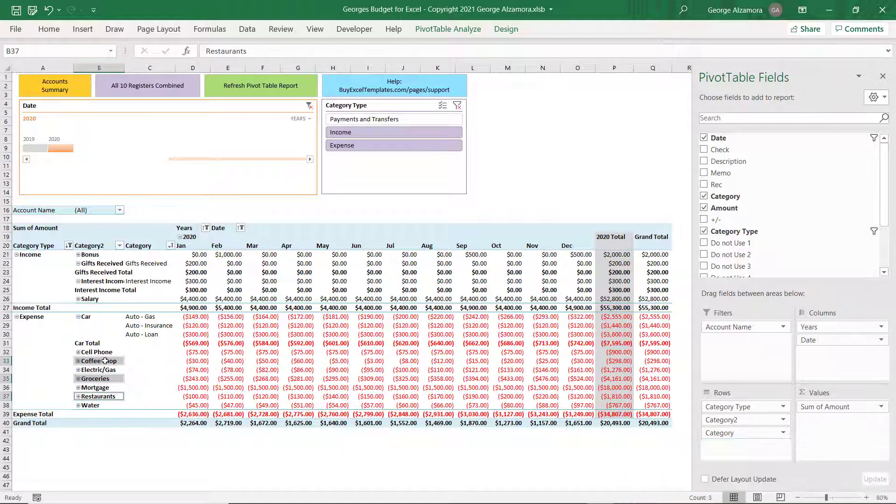
right_click(104, 361)
click(131, 251)
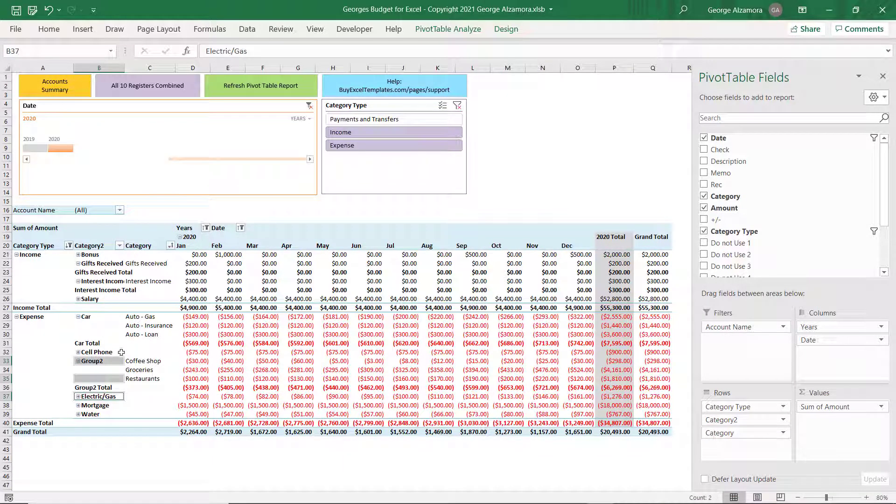
click(95, 360)
double_click(218, 51)
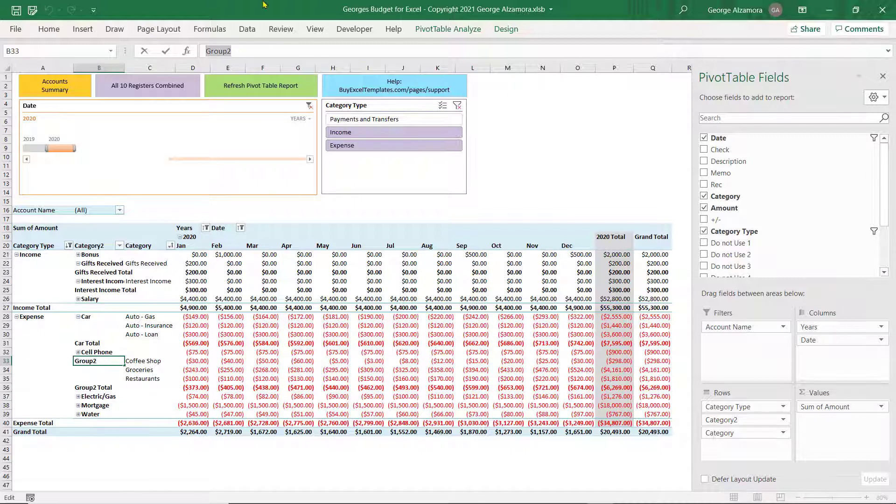
- Name Group2 Food and select Water, Mortgage, Electric/Gas and Cell Phone
text(Food)
key(Return)
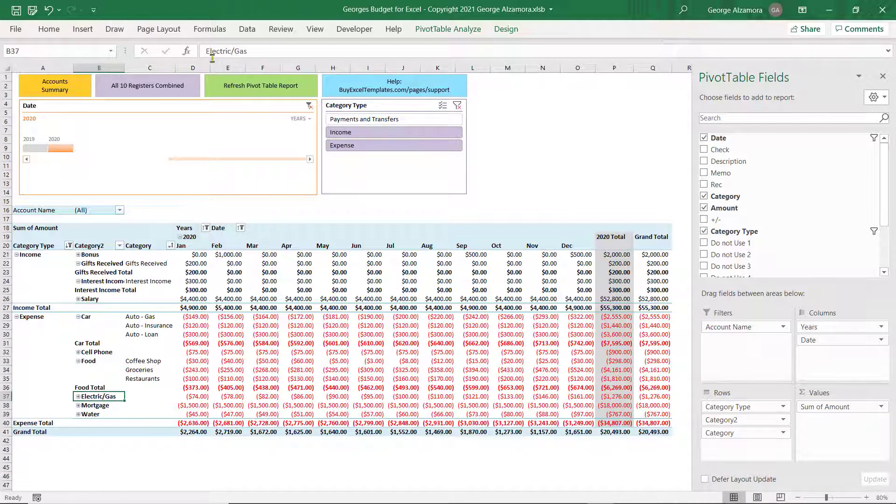
click(92, 414)
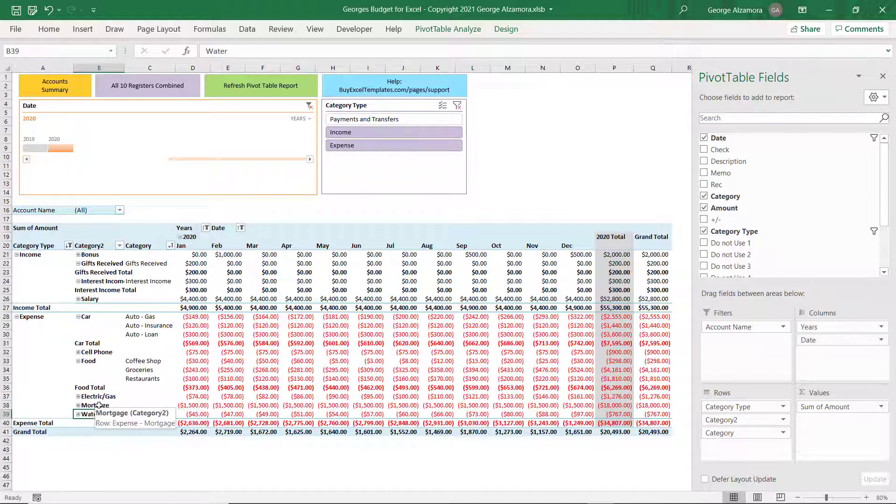
click(97, 405)
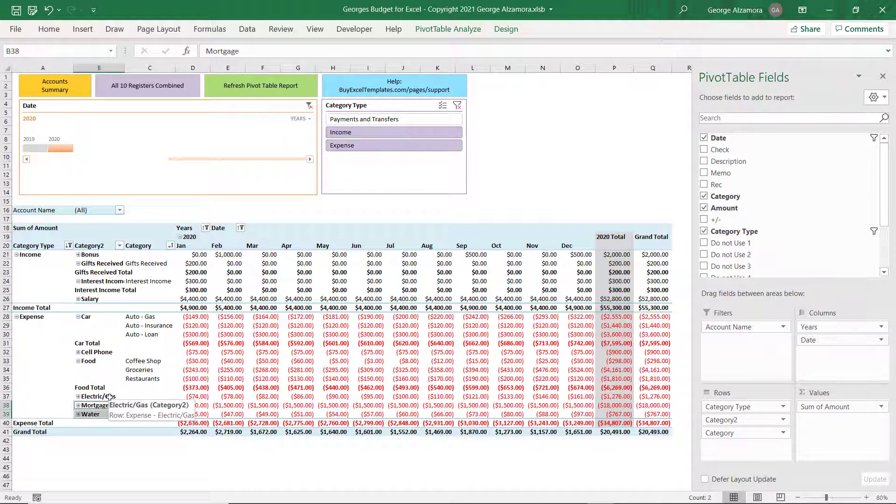
shift+click(107, 396)
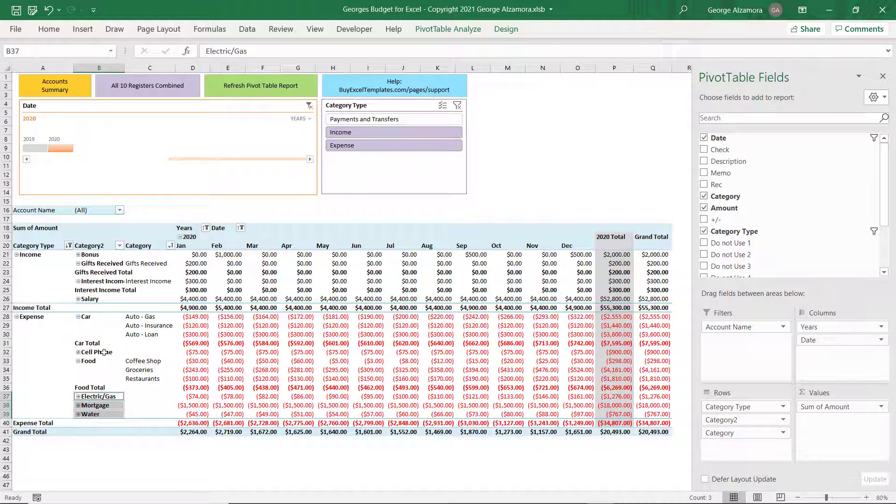
ctrl+click(104, 352)
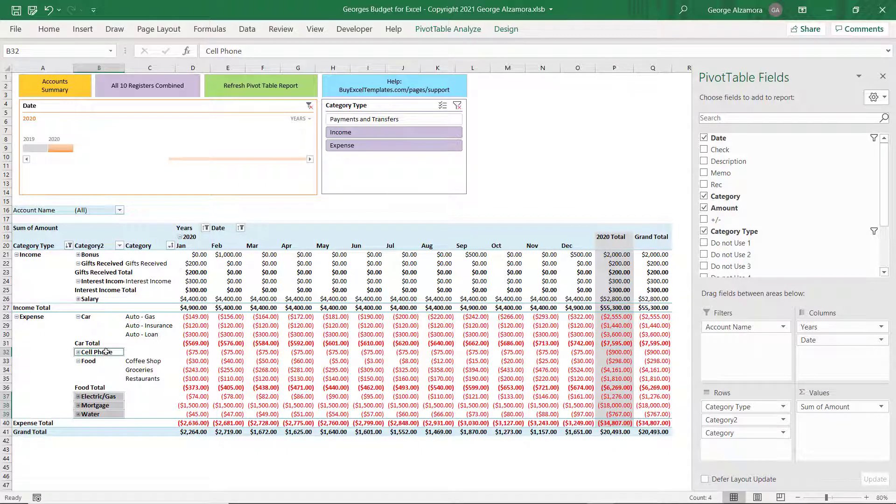
- Group the four selected household categories and name the group Home
right_click(113, 351)
click(139, 239)
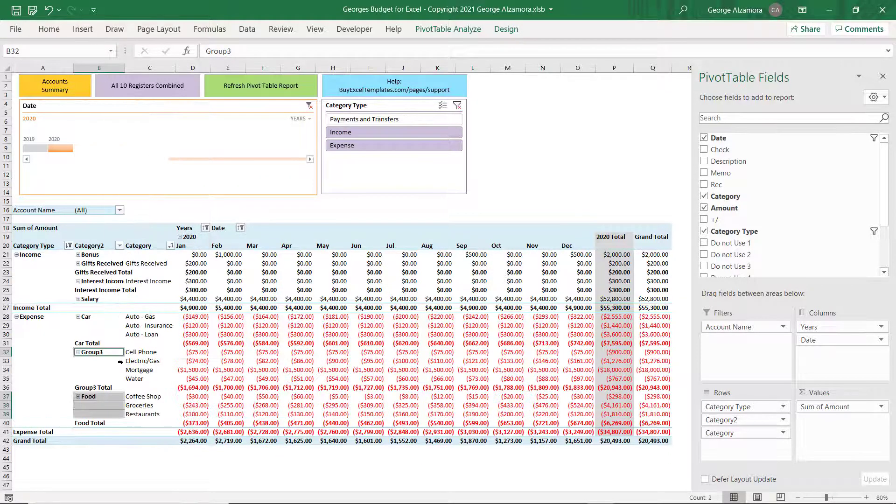
click(98, 353)
double_click(257, 52)
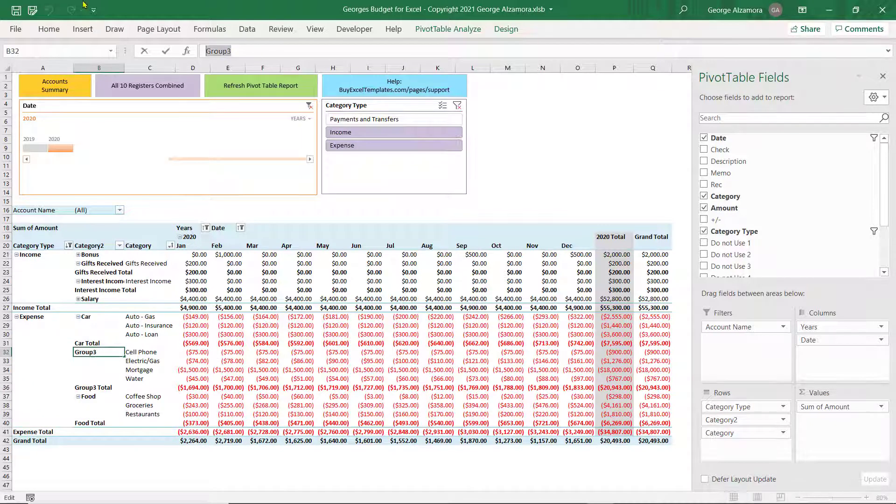
text(Home)
key(Return)
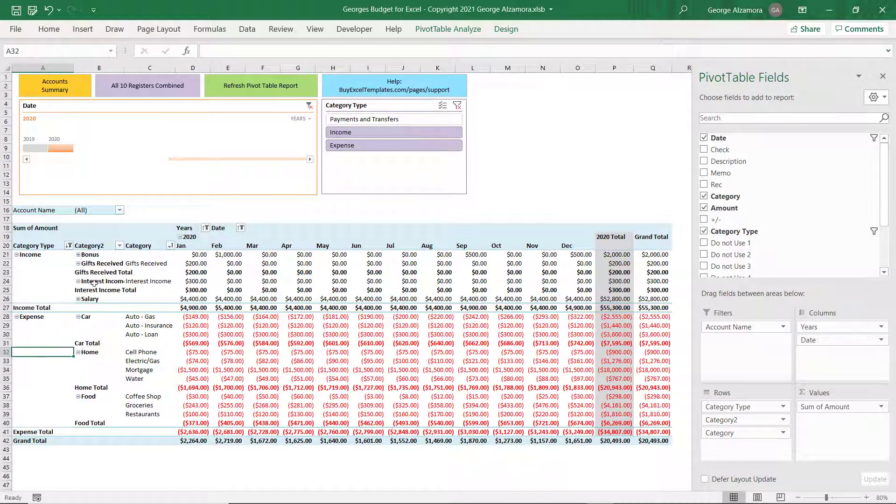
- Rename the Category2 field header to Main Category
click(90, 245)
click(257, 51)
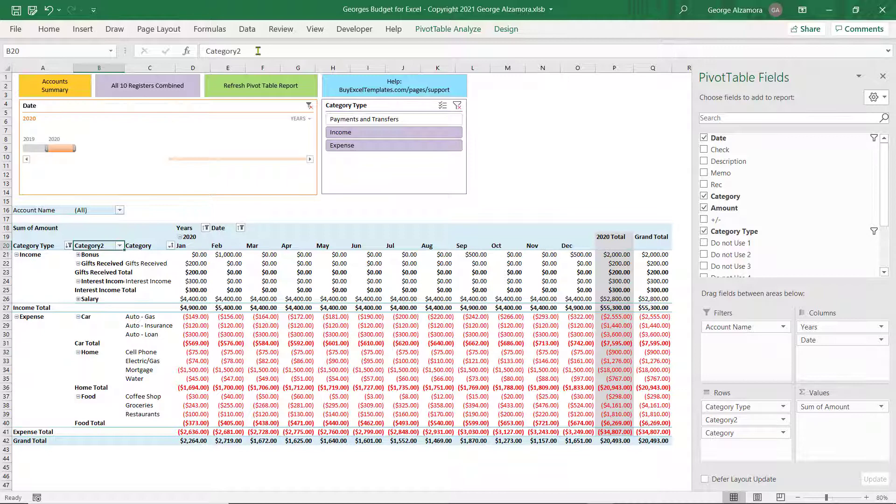
key(BackSpace)
key(Return)
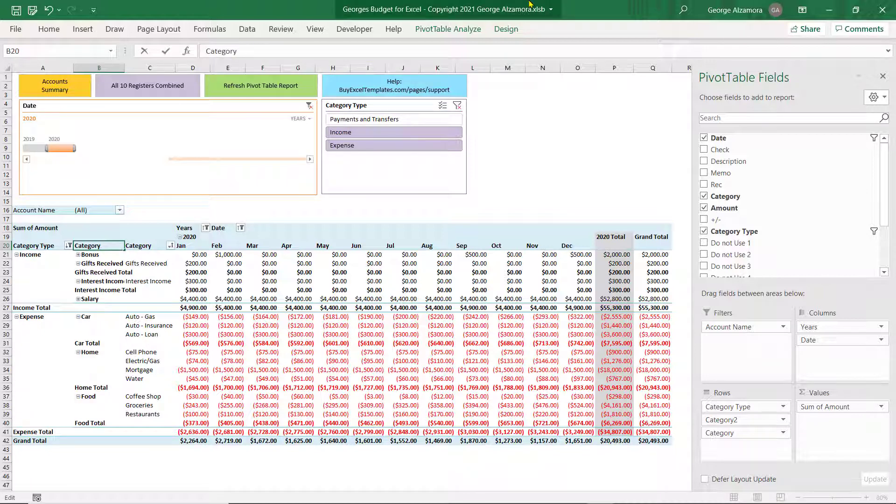
text(Main)
key(Return)
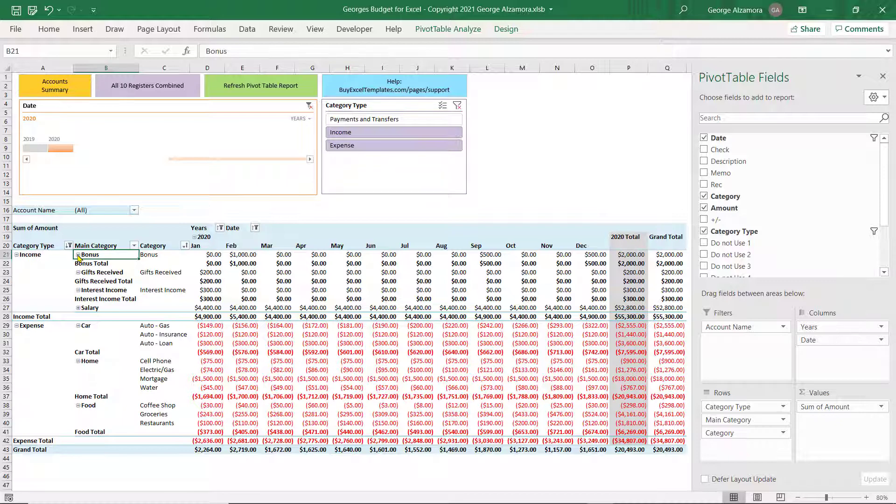
- Collapse the Bonus, Gifts Received and Interest Income items
click(78, 255)
click(78, 264)
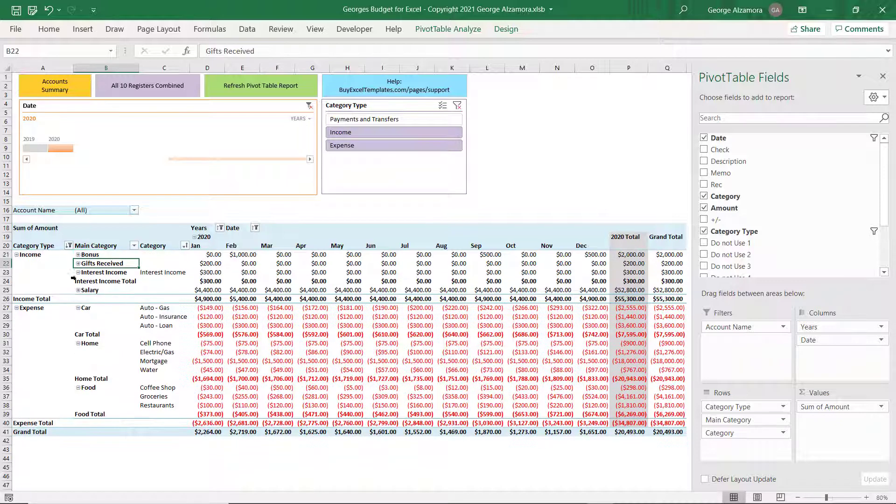
click(78, 273)
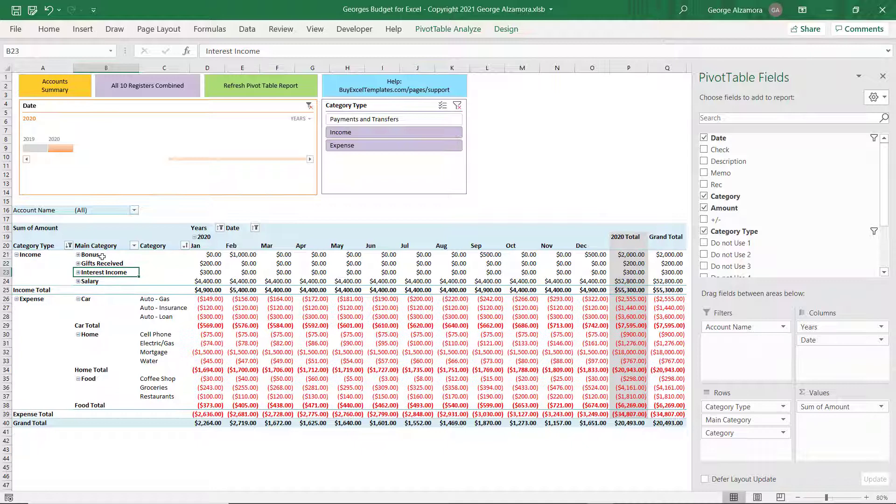
- Group Bonus and Salary as Work, then select Gifts Received and Interest Income
click(102, 257)
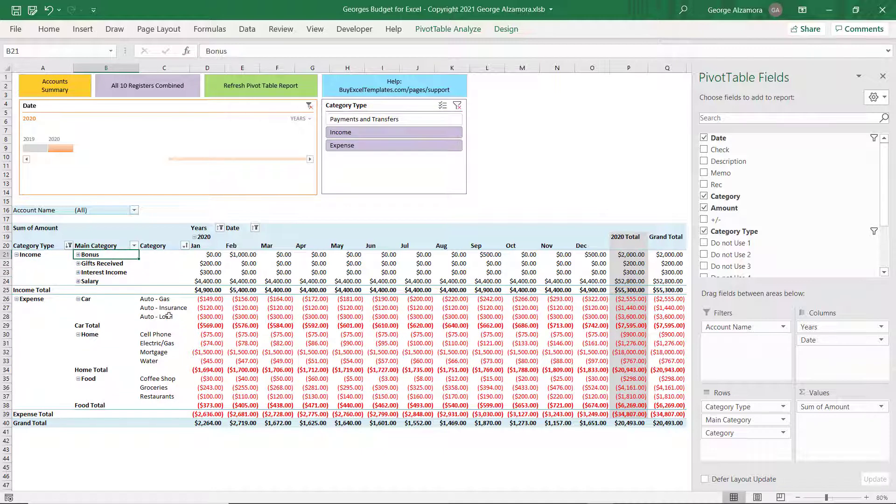
ctrl+click(105, 282)
right_click(105, 281)
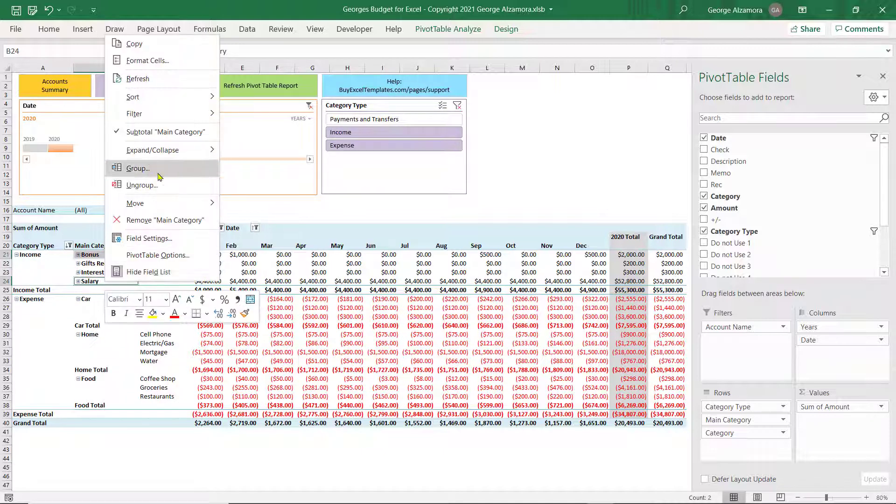
click(159, 176)
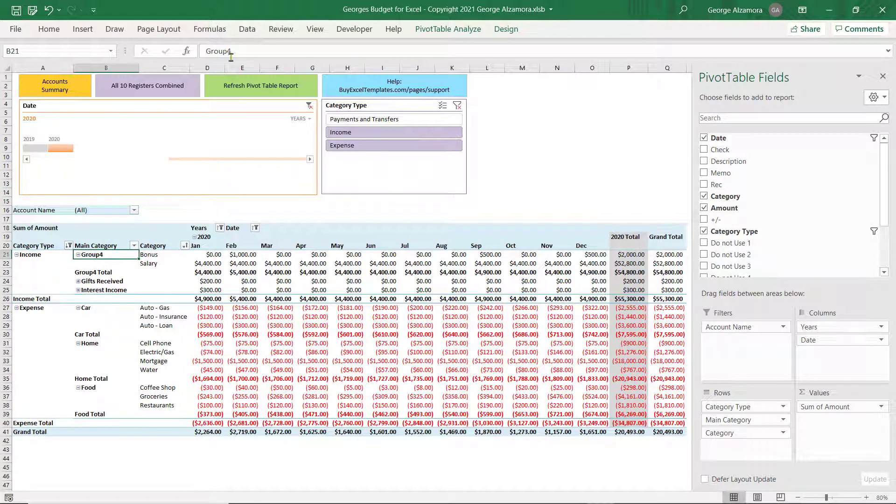
text(Work)
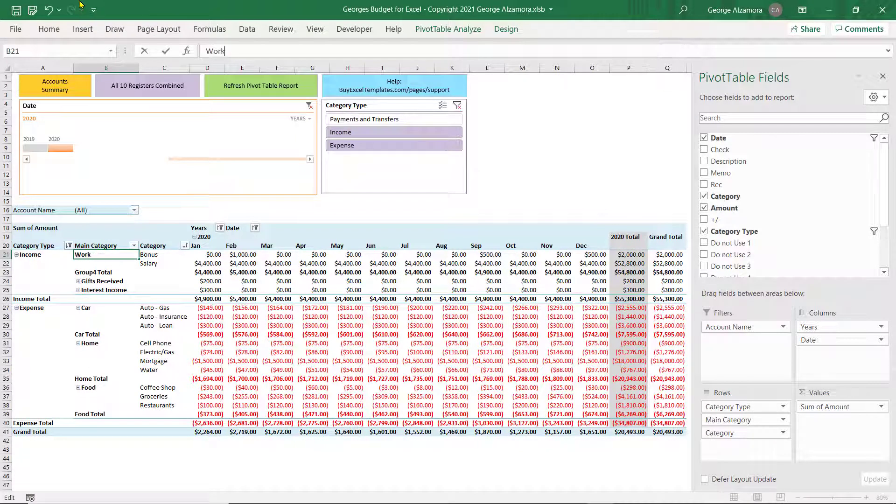
key(Return)
key(Down)
key(Down)
key(shift+Down)
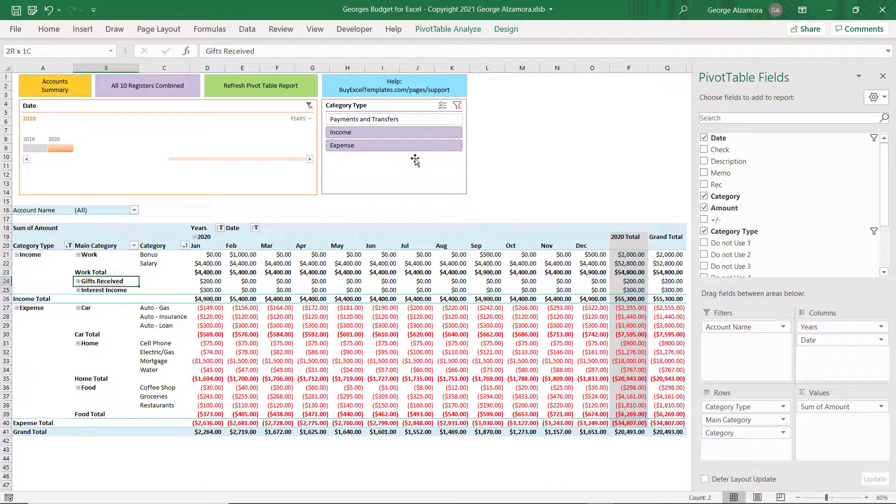
- Group Gifts Received and Interest Income and name the group Other
right_click(110, 283)
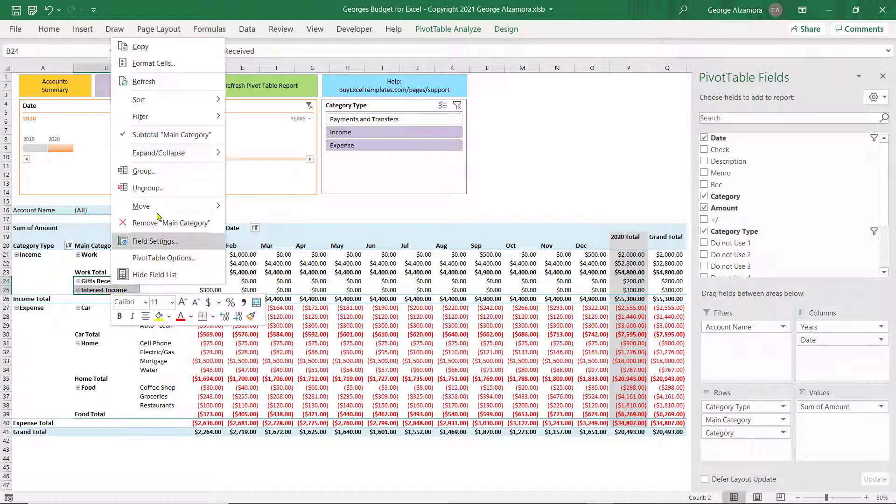
click(163, 172)
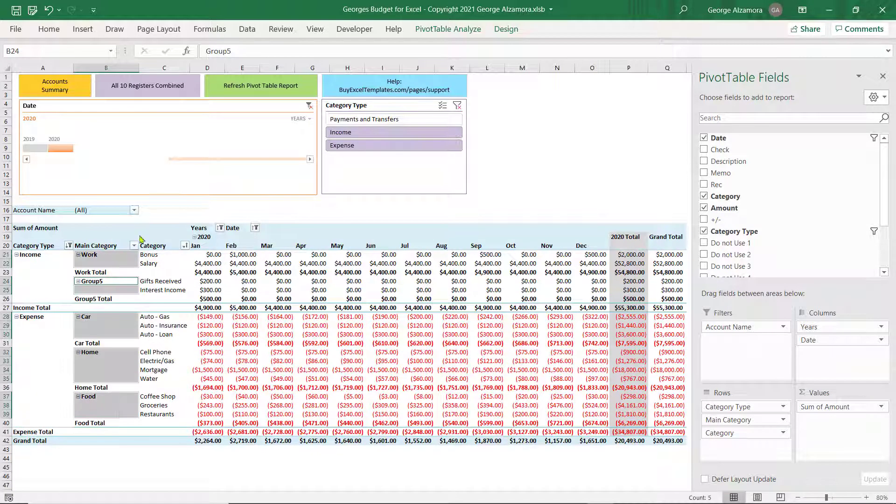
double_click(258, 52)
text(O)
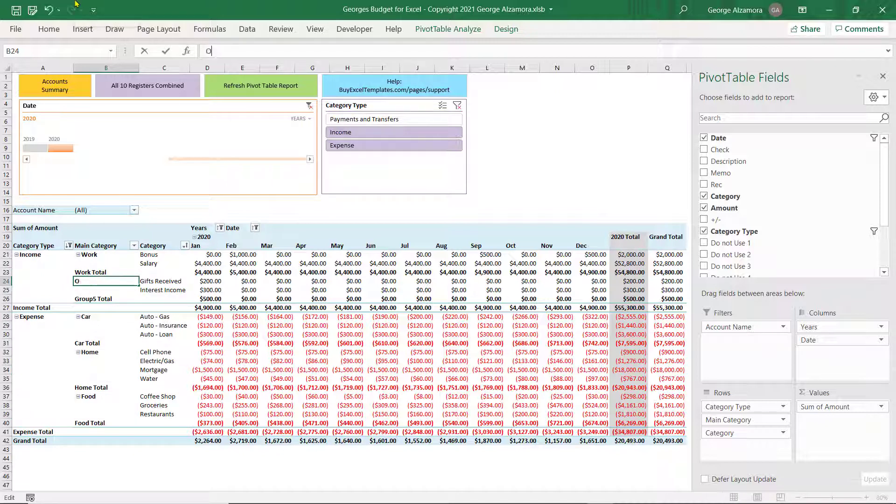
text(ther)
key(Tab)
key(Left)
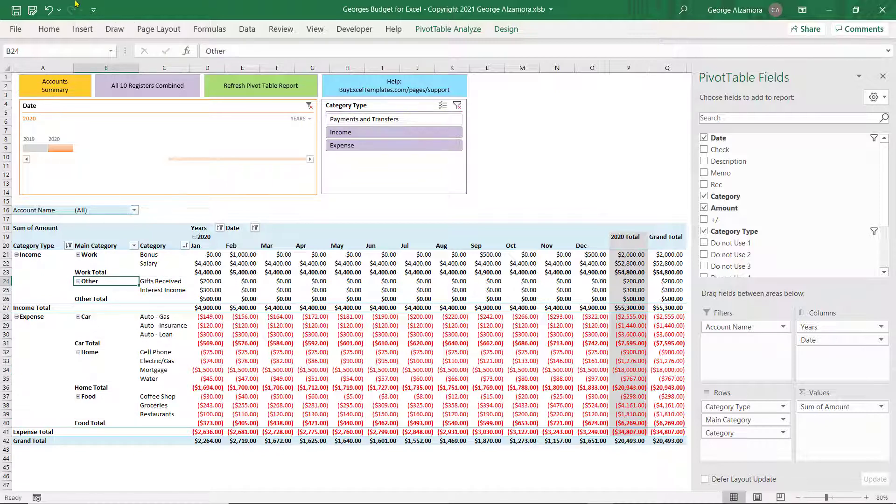
key(Left)
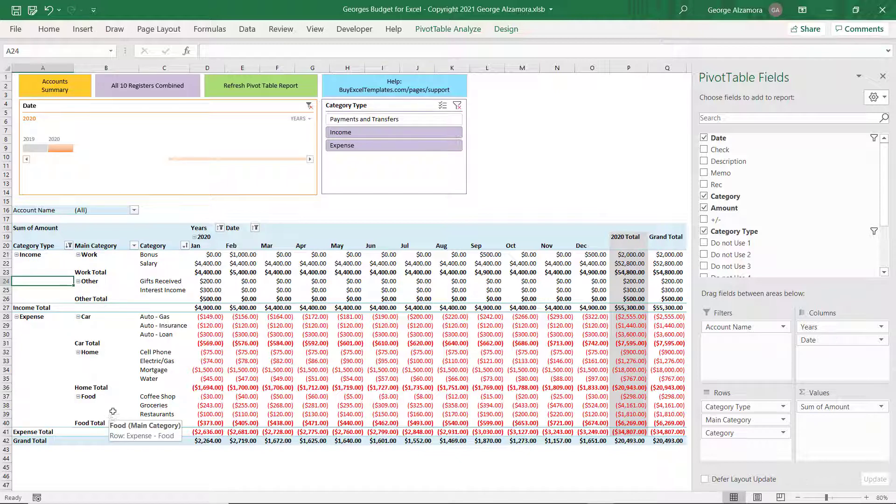
- Check the Auto category and Car Total January figures, ending on the Car label
click(159, 317)
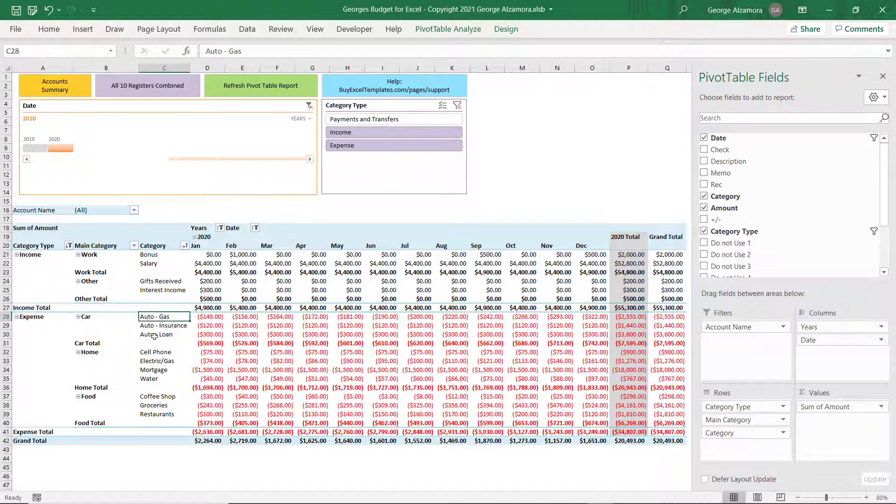
click(153, 335)
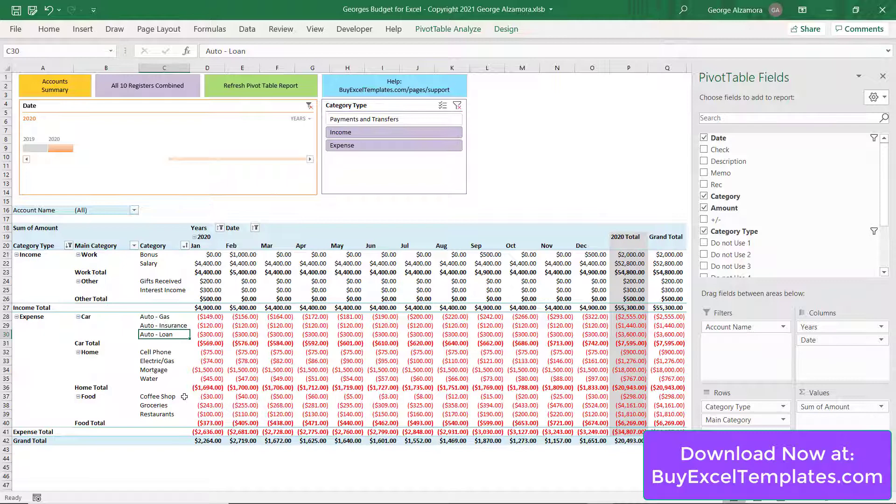
key(Right)
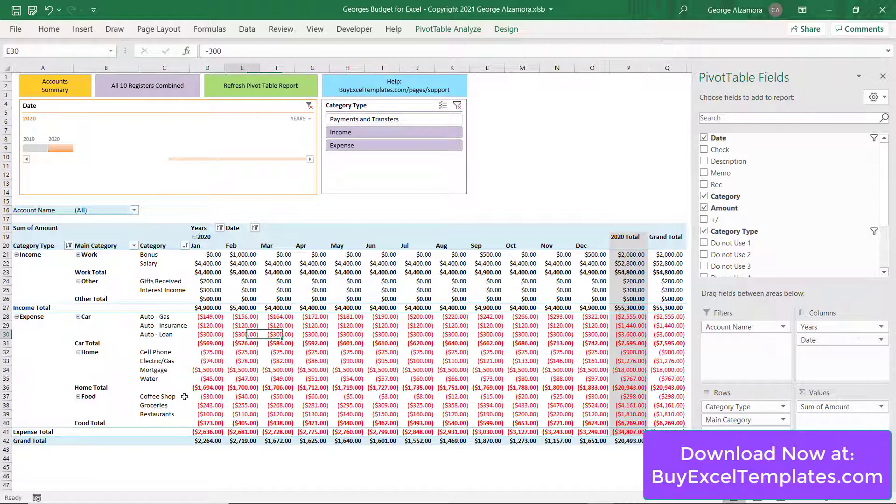
key(Right)
key(Right)
key(Right)
key(Right)
key(Left)
key(Left)
key(Left)
key(Left)
key(Left)
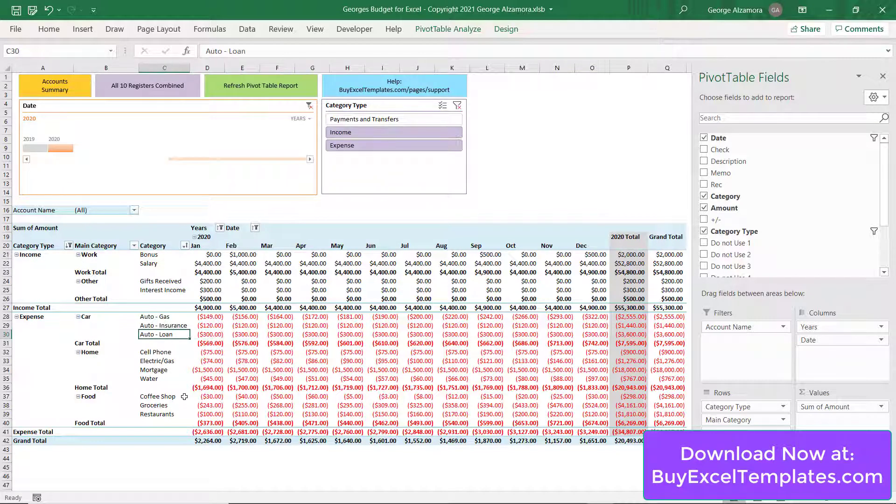
key(Up)
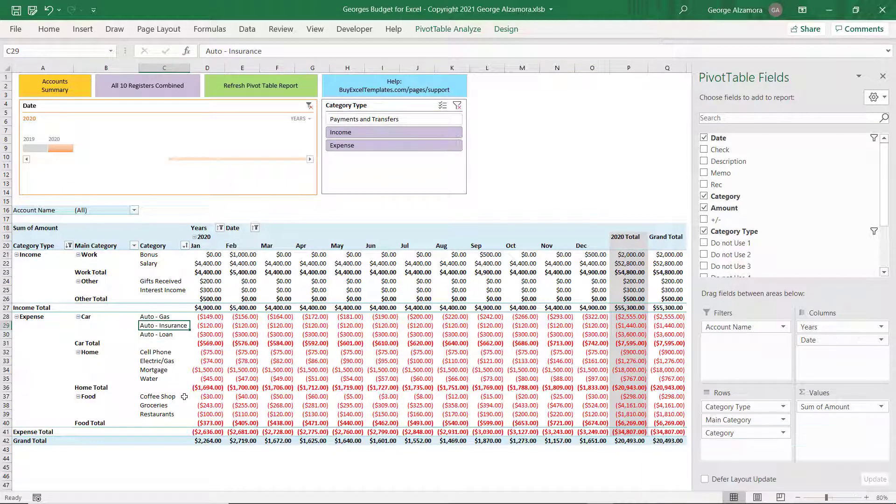
key(Up)
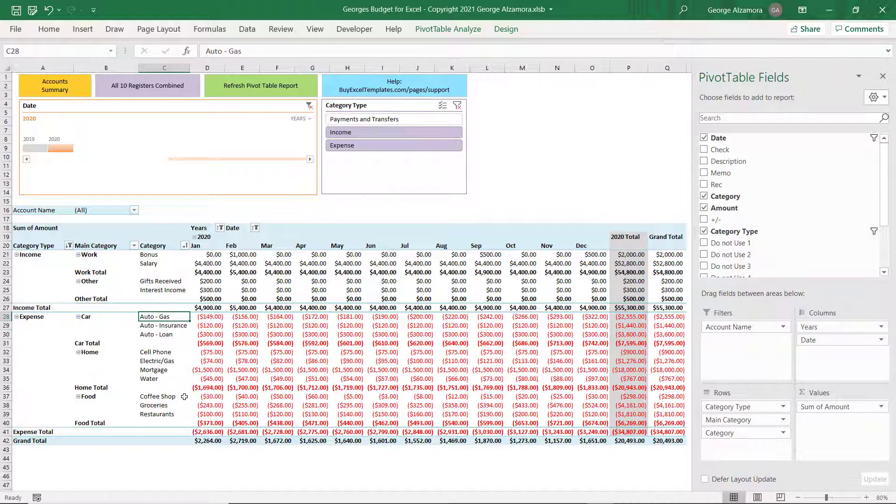
key(Right)
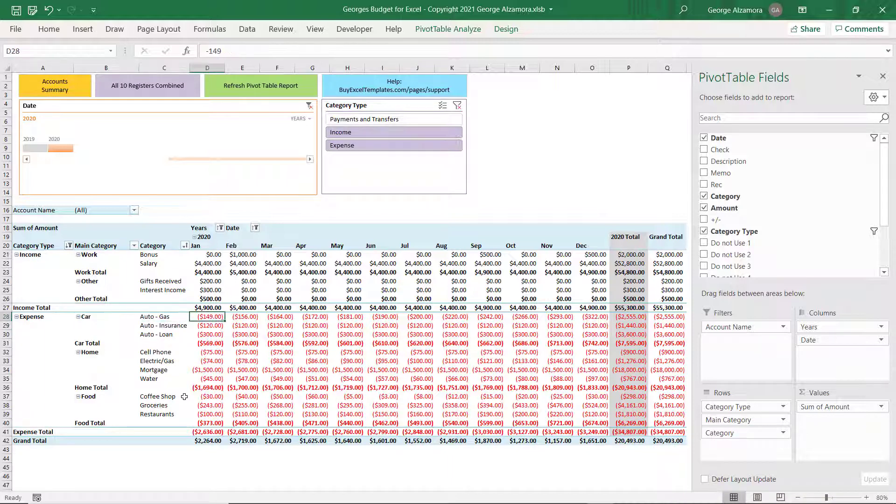
key(Down)
key(Down)
key(Down)
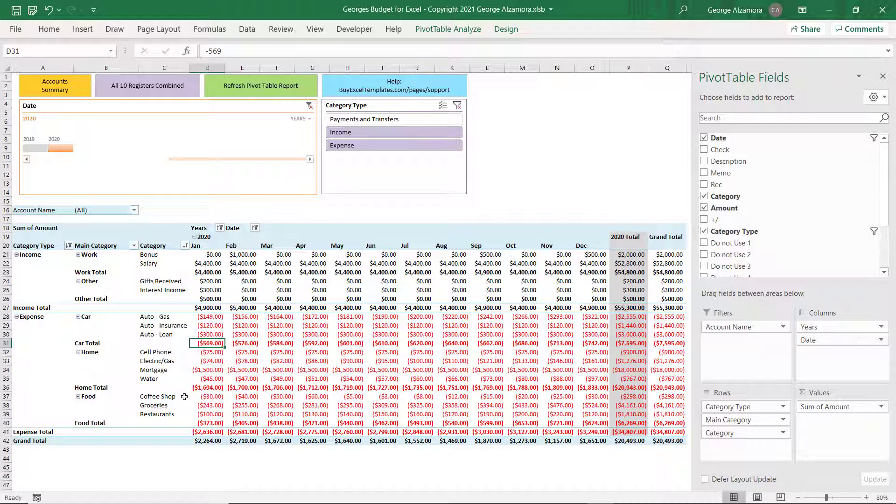
key(Up)
key(Down)
key(Left)
key(Left)
key(Up)
key(Up)
key(Up)
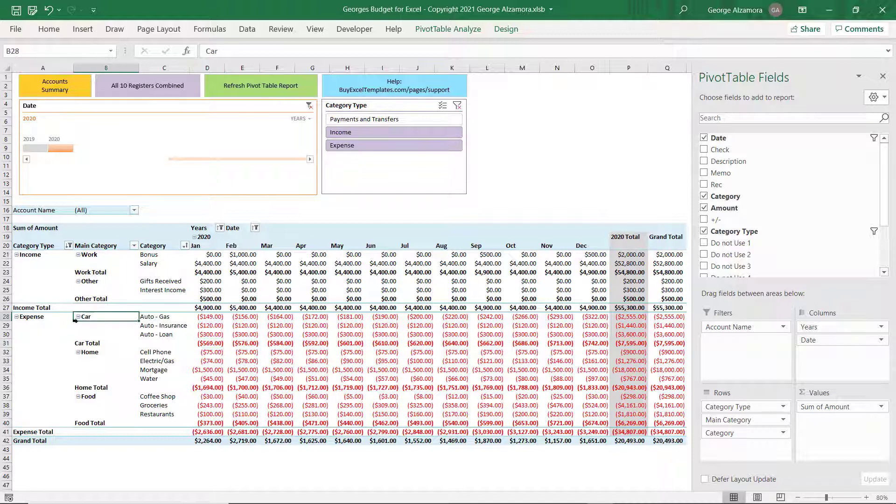
- Collapse the Car, Home, Food, Work and Other groups to show only their totals
click(78, 317)
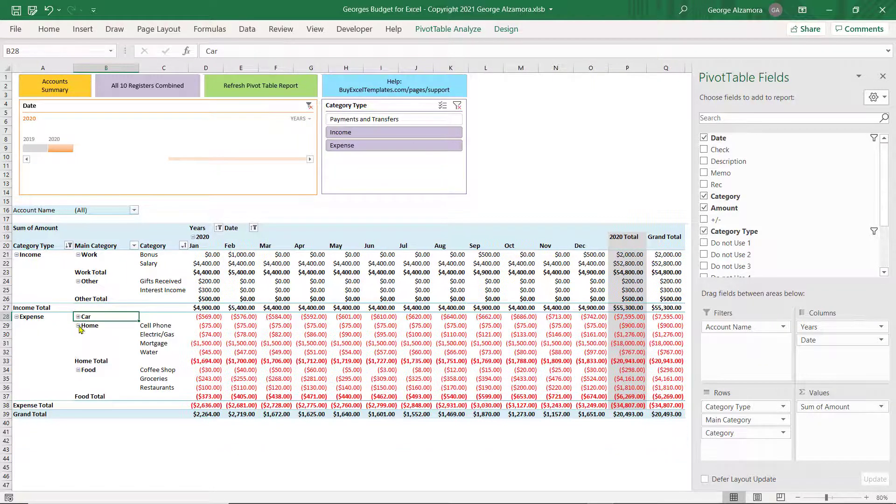
click(79, 326)
click(79, 335)
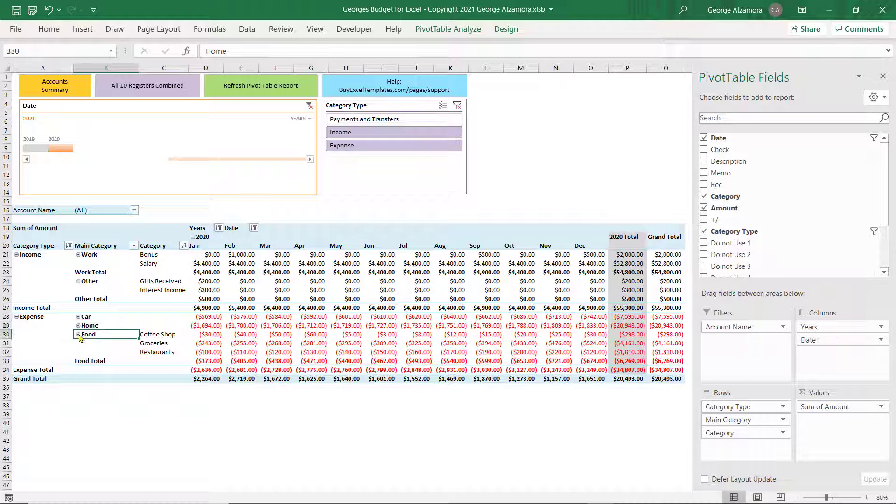
click(78, 255)
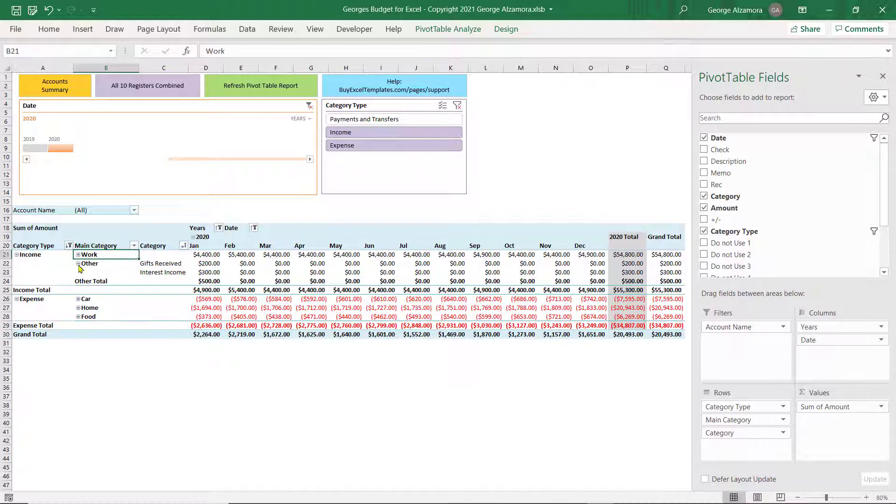
click(78, 263)
click(106, 369)
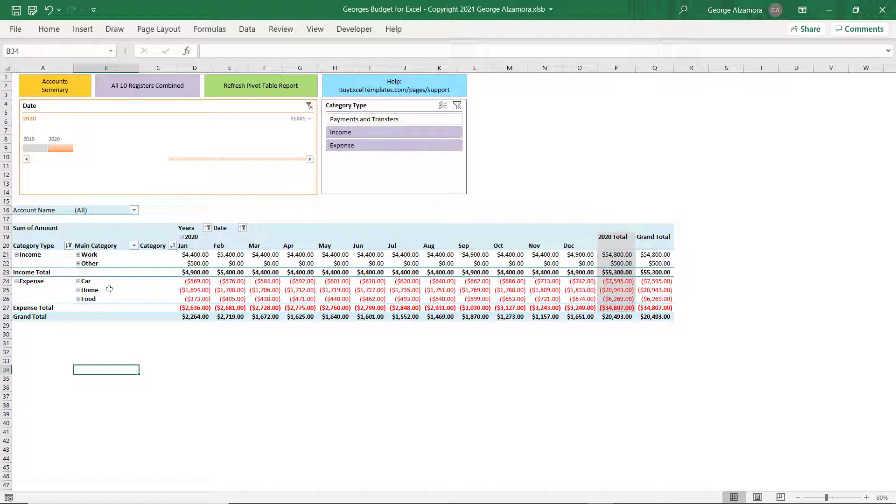
- Sort Main Category ascending (A to Z) by Main Category through More Sort Options
click(135, 246)
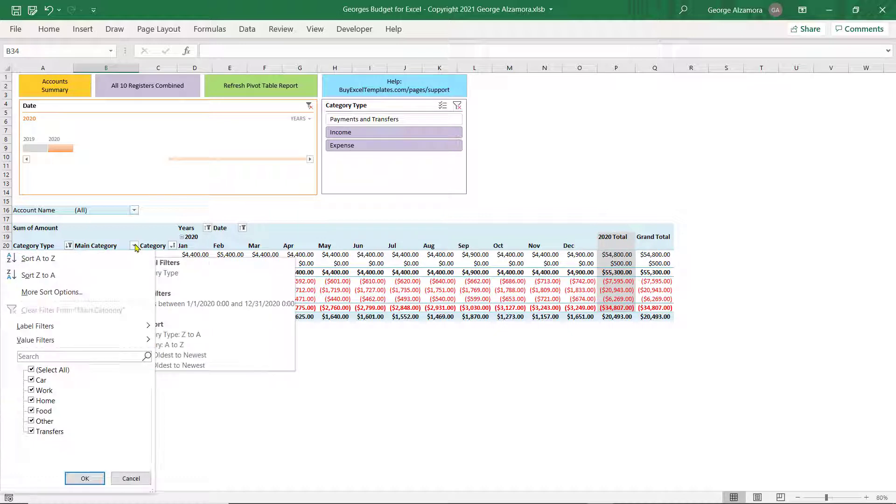
click(52, 292)
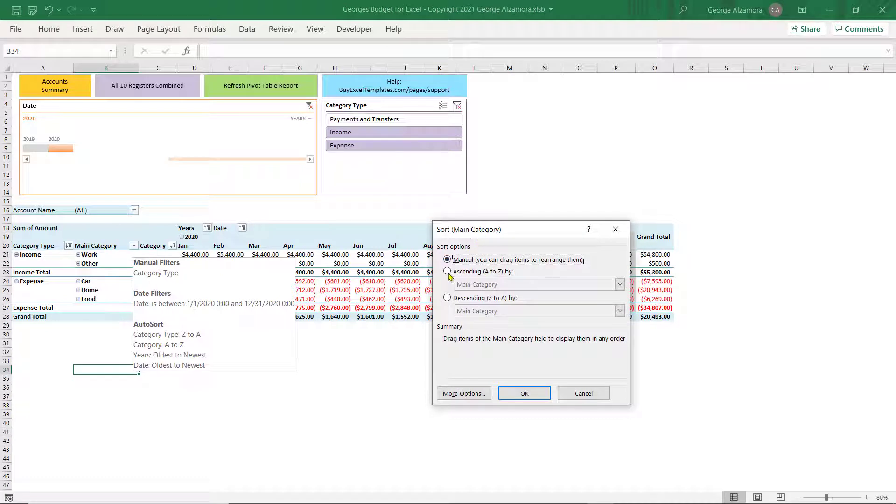
click(448, 271)
click(621, 285)
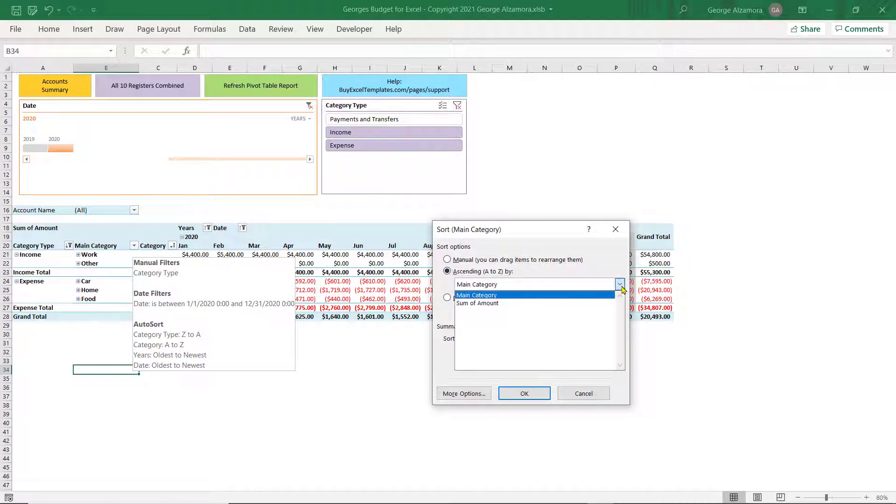
click(621, 285)
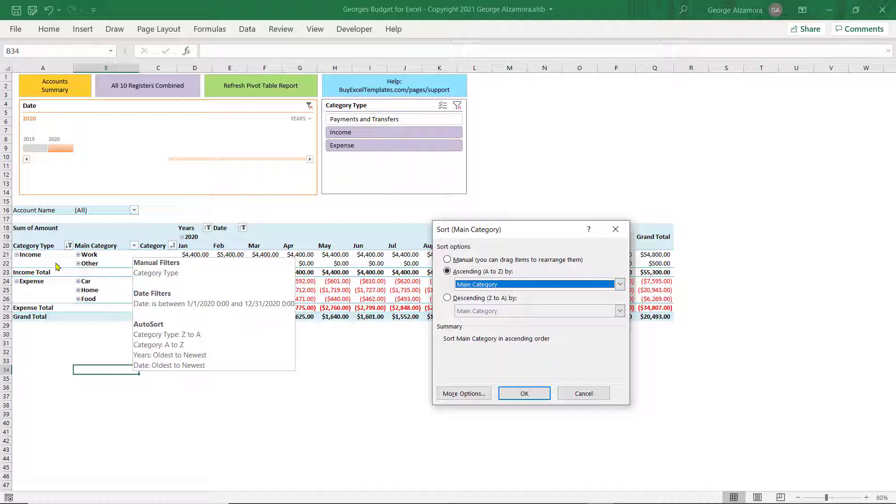
click(525, 395)
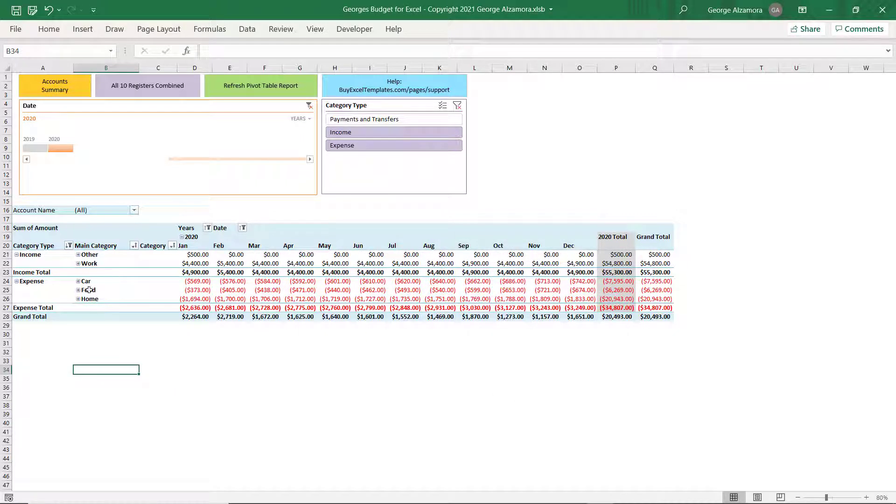
- Expand the Other, Work, Car, Food and Home groups to show their categories and subtotals
click(92, 254)
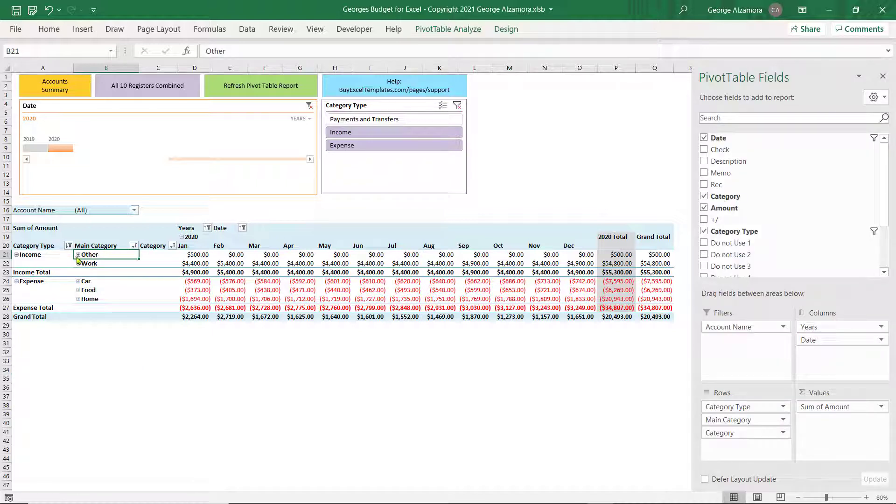
click(78, 255)
click(78, 281)
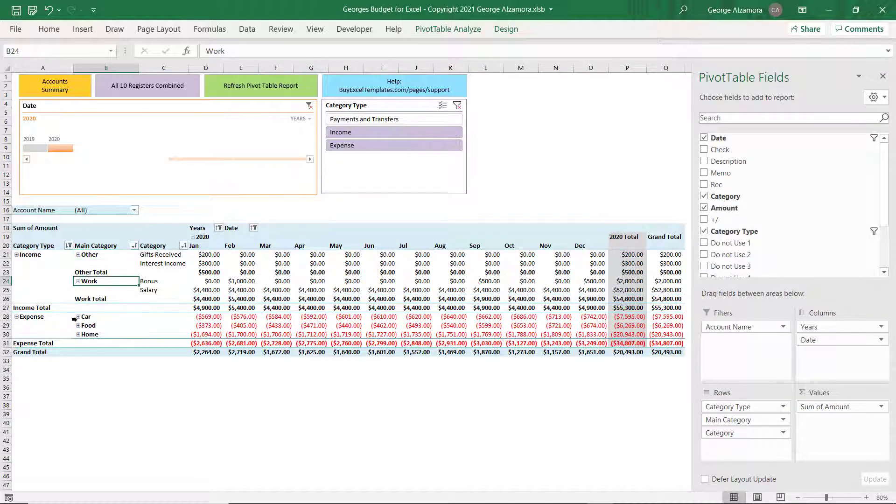
click(78, 317)
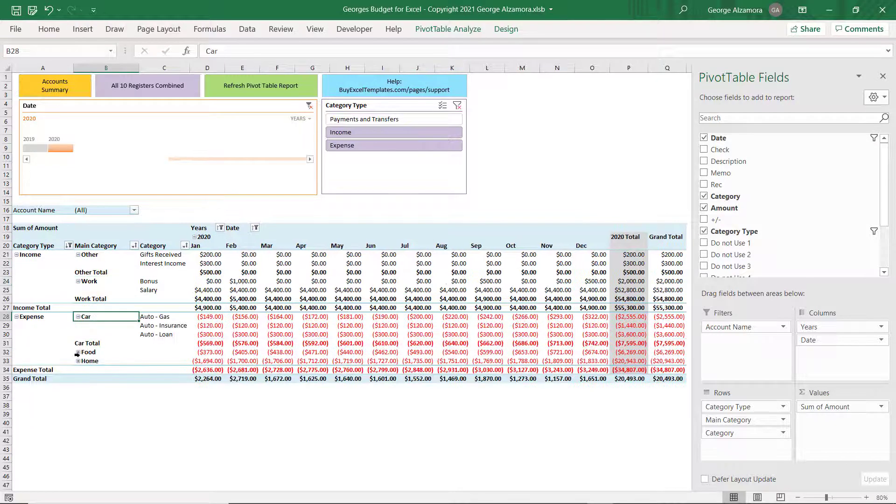
click(78, 352)
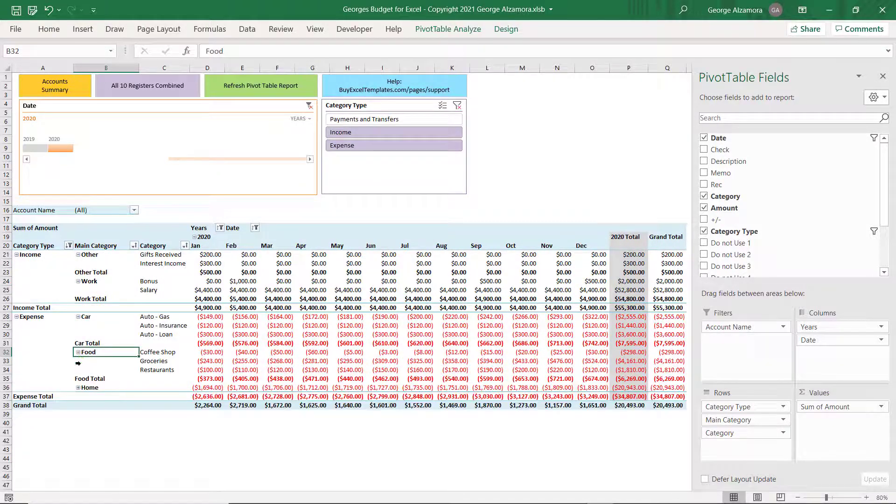
click(78, 387)
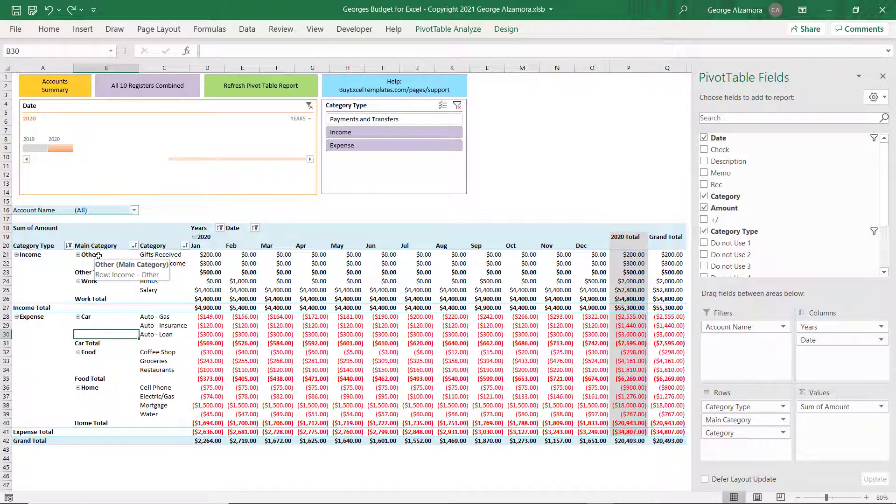
- Remove the Main Category field from the pivot rows using the B21:B40 labels
drag(100, 254, 103, 395)
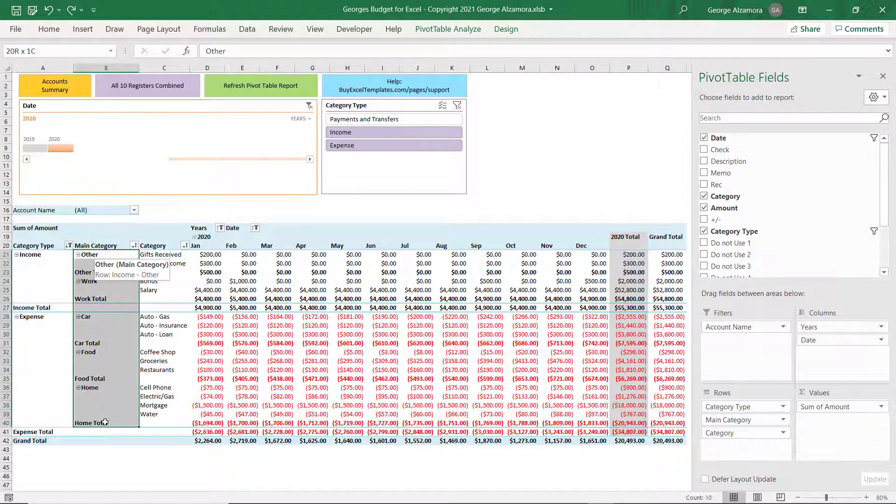
drag(105, 422, 105, 422)
right_click(100, 270)
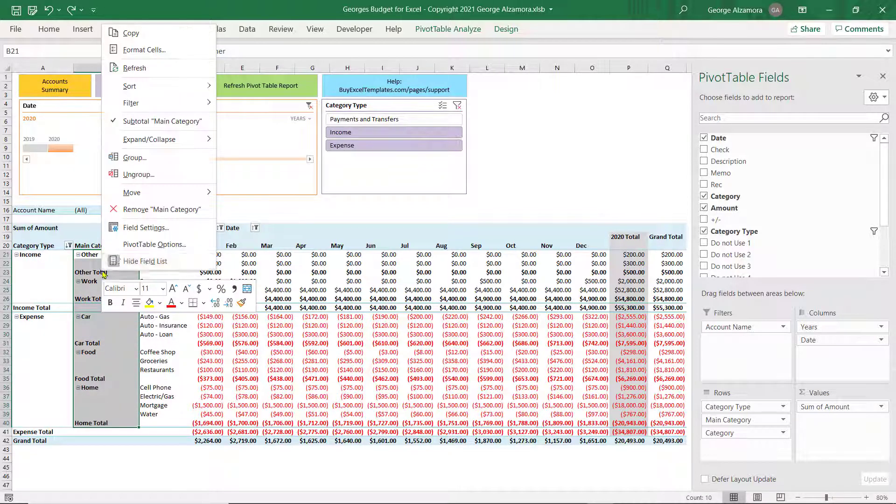
click(139, 198)
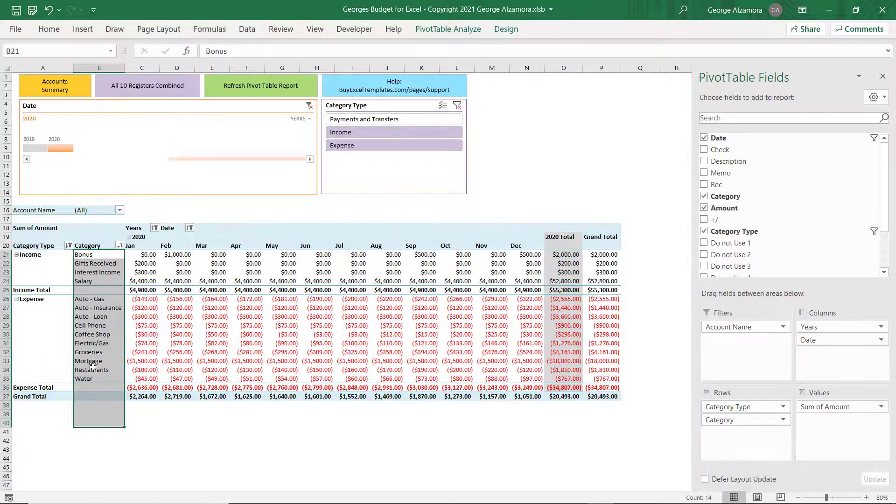
click(111, 412)
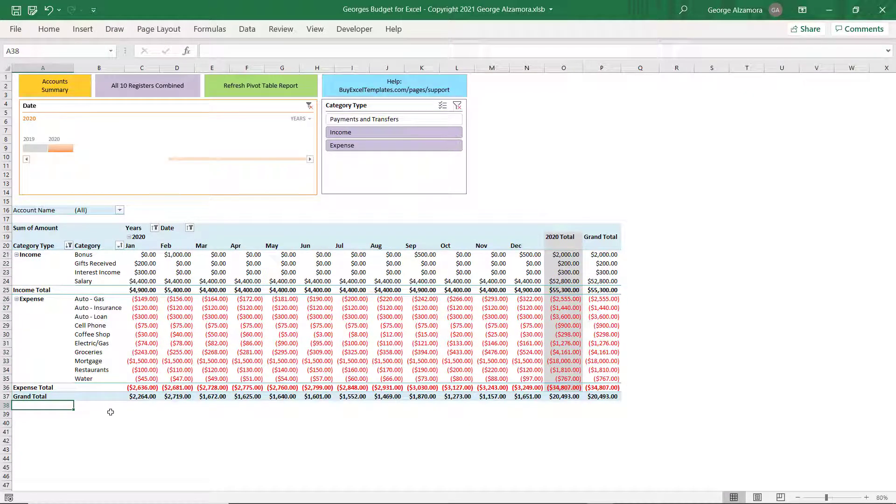